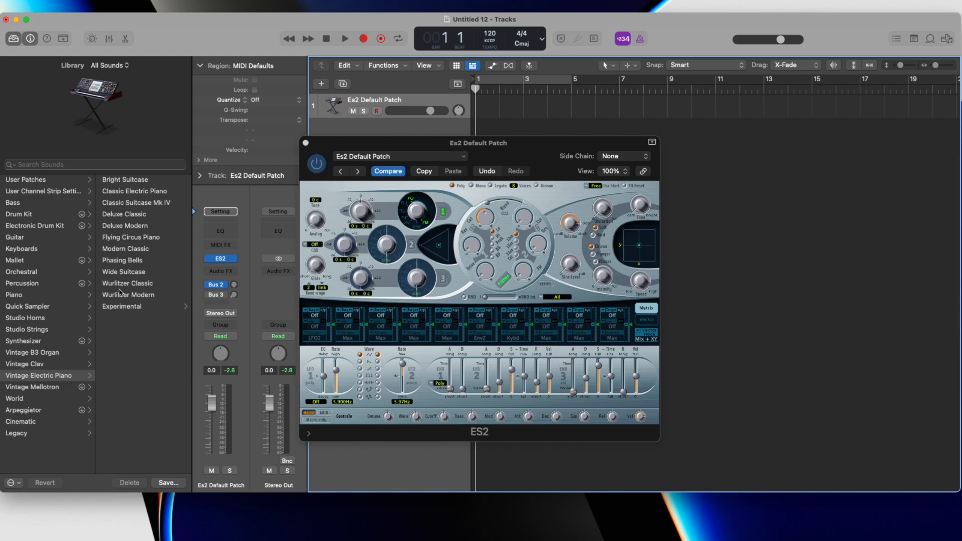
Close the open synth window and load ES2 (Synthesizer 2) as the track's instrument.
{"action": "left_click", "coordinate": [306, 145]}
{"action": "left_click", "coordinate": [306, 144]}
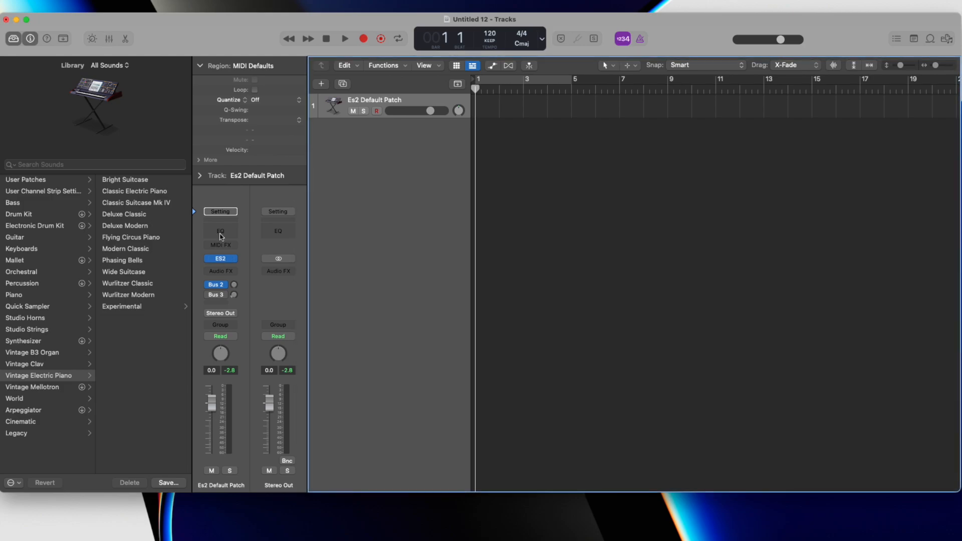
{"action": "left_click", "coordinate": [233, 259]}
{"action": "mouse_move", "coordinate": [268, 338]}
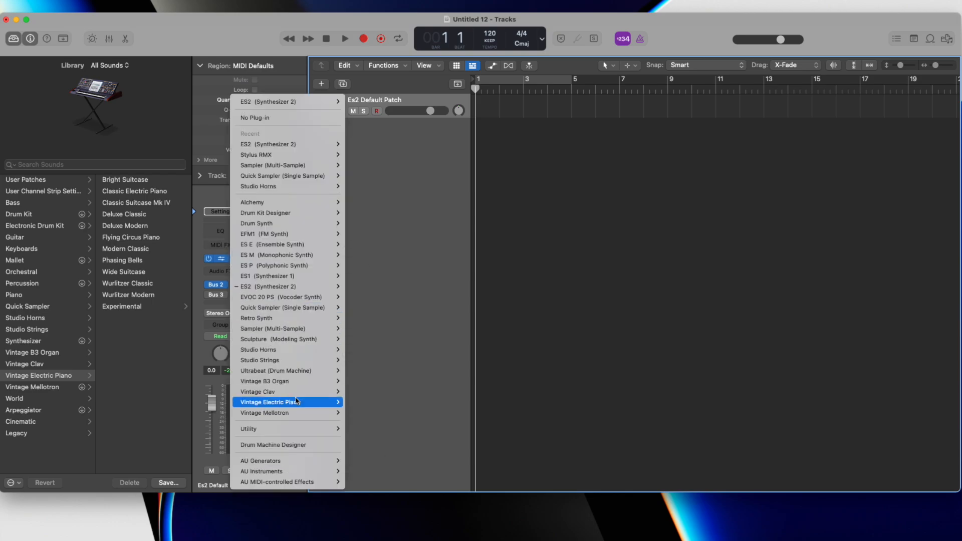
{"action": "mouse_move", "coordinate": [299, 288]}
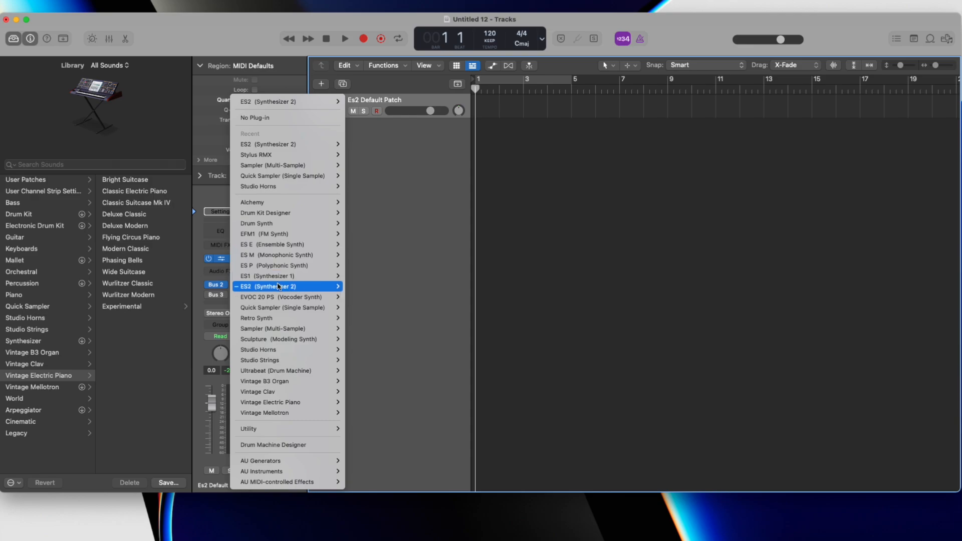
{"action": "left_click", "coordinate": [357, 286]}
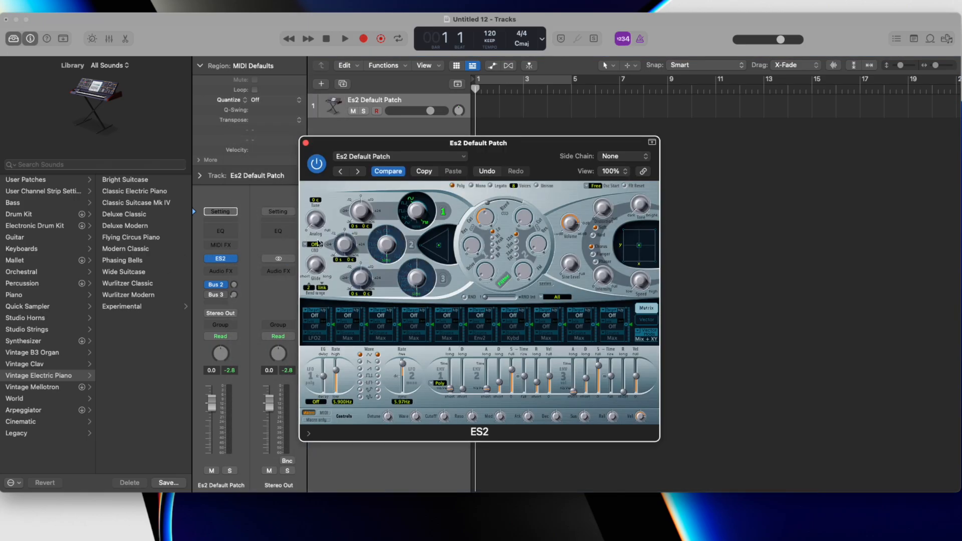
Set oscillator 1's waveform to 40-saw6.
{"action": "left_click", "coordinate": [411, 229]}
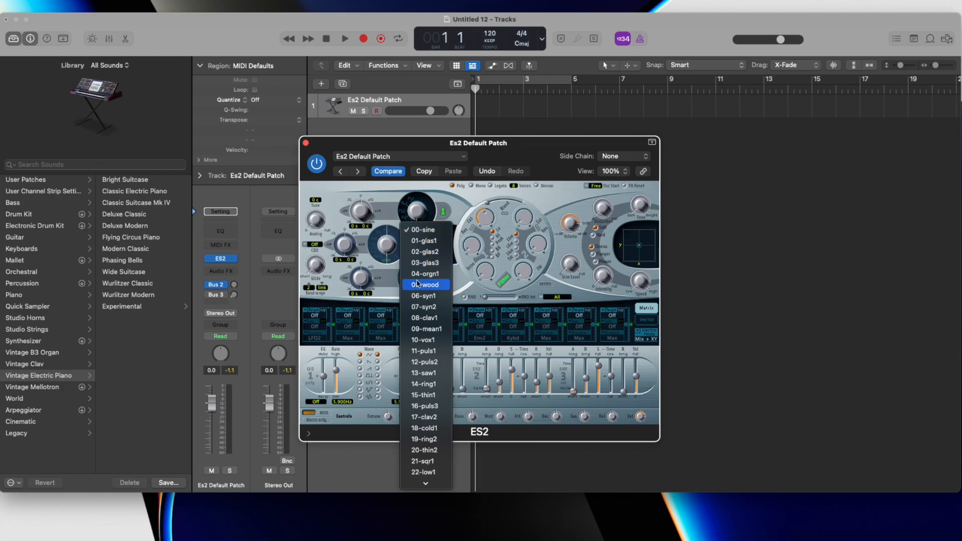
{"action": "scroll", "coordinate": [425, 328], "scroll_direction": "down", "scroll_amount": 8}
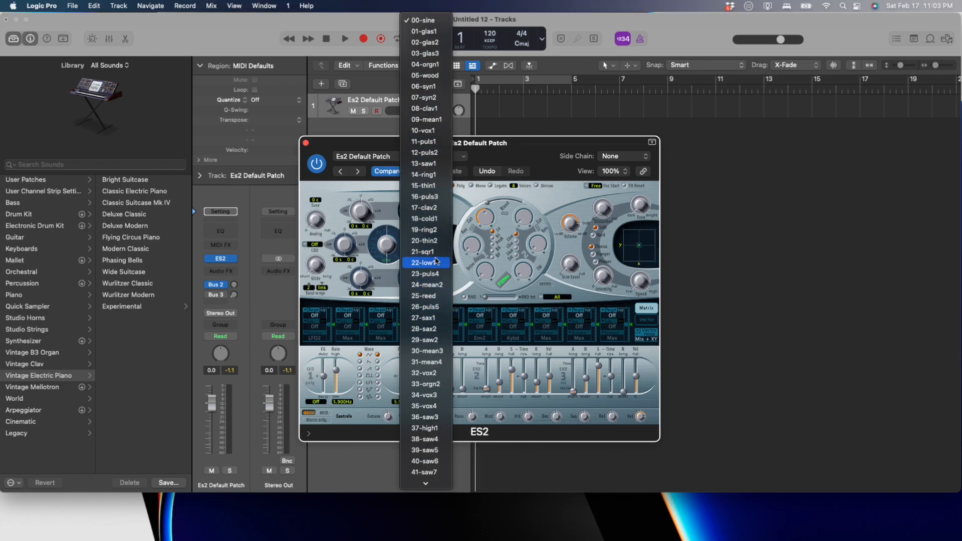
{"action": "scroll", "coordinate": [423, 254], "scroll_direction": "down", "scroll_amount": 4}
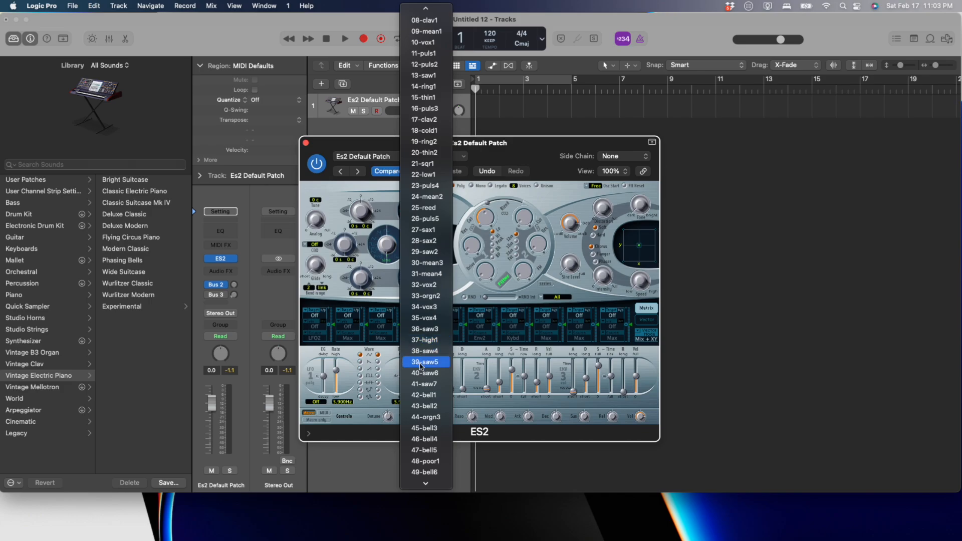
{"action": "left_click", "coordinate": [423, 373]}
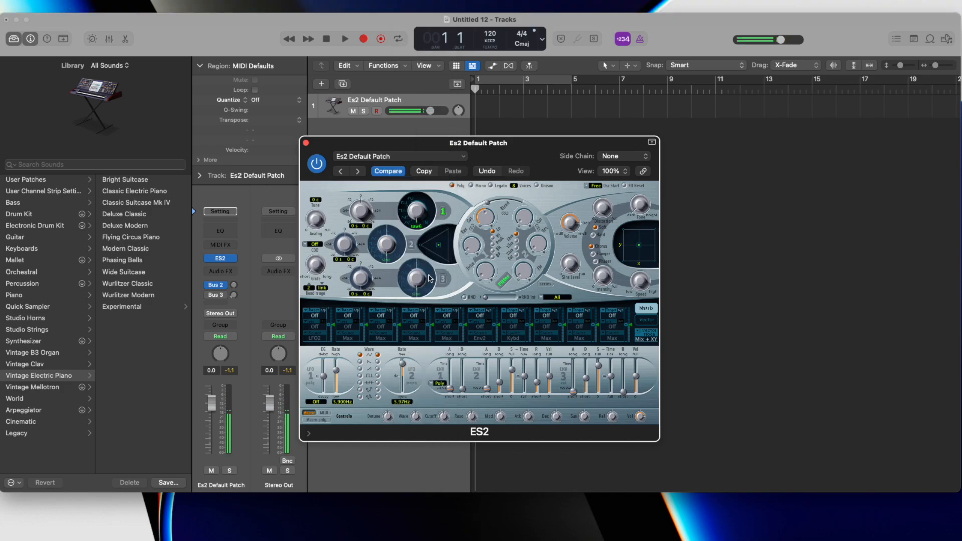
Set oscillator 2's waveform to 33-orgn2 and detune it by -4 cents.
{"action": "right_click", "coordinate": [393, 256]}
{"action": "scroll", "coordinate": [394, 219], "scroll_direction": "down", "scroll_amount": 5}
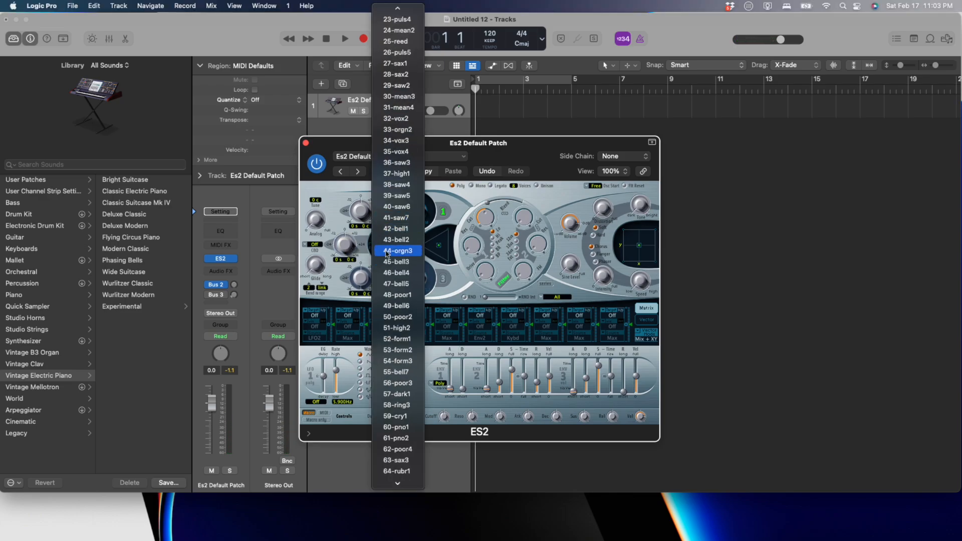
{"action": "left_click", "coordinate": [383, 130]}
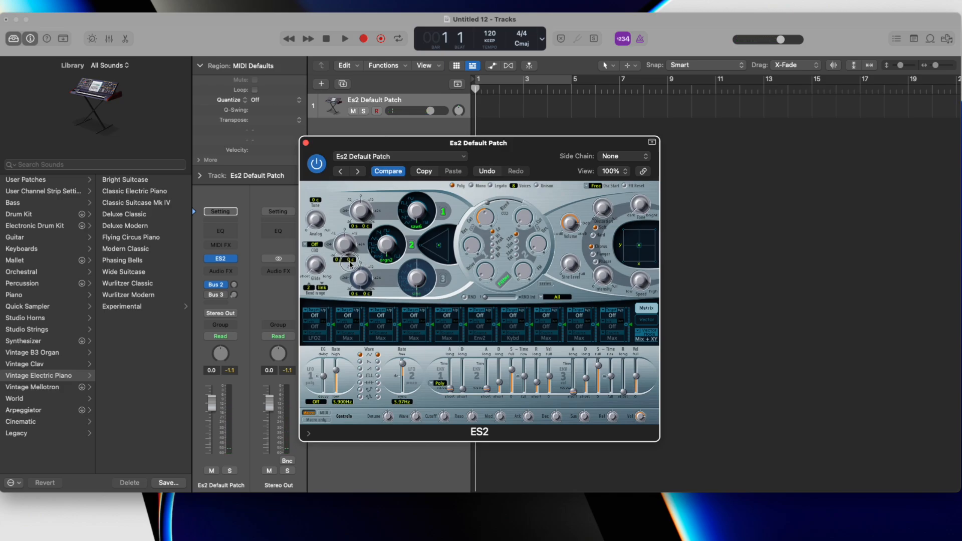
{"action": "left_click_drag", "start_coordinate": [350, 264], "coordinate": [350, 274]}
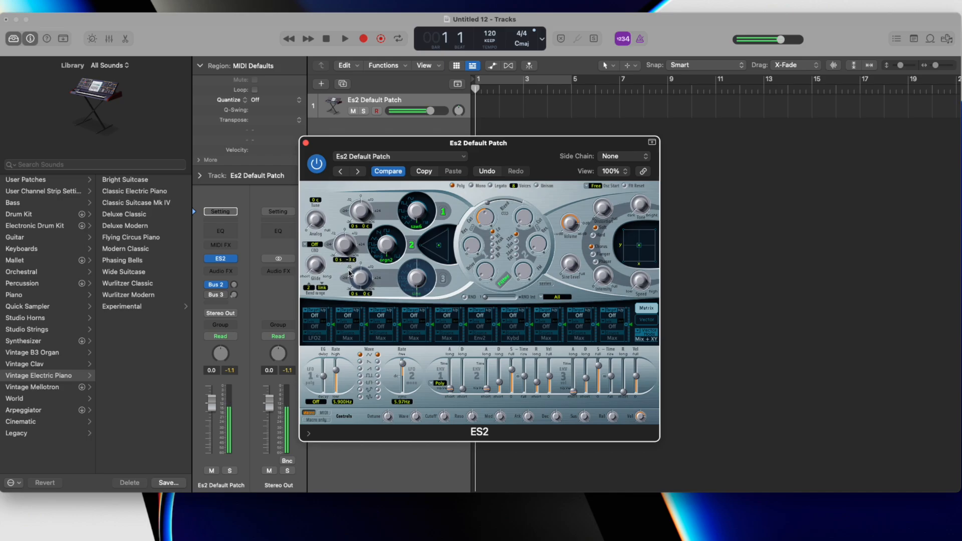
{"action": "mouse_move", "coordinate": [349, 260]}
{"action": "left_mouse_down"}
{"action": "mouse_move", "coordinate": [346, 277]}
{"action": "mouse_move", "coordinate": [349, 261]}
{"action": "left_mouse_up"}
Turn on oscillator 3 and tune it up by 12 semitones and 5 cents.
{"action": "left_click", "coordinate": [444, 279]}
{"action": "left_click_drag", "start_coordinate": [350, 304], "coordinate": [344, 328]}
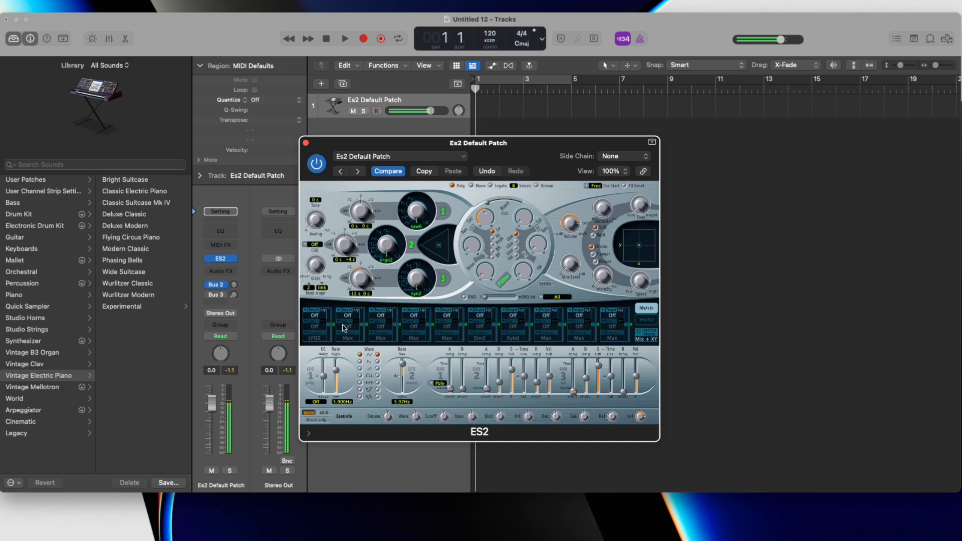
{"action": "left_click", "coordinate": [365, 296]}
{"action": "left_click_drag", "start_coordinate": [365, 295], "coordinate": [366, 287]}
Adjust the Analog amount and tune oscillator 1 up by 12 semitones.
{"action": "left_click", "coordinate": [318, 221]}
{"action": "mouse_move", "coordinate": [318, 223]}
{"action": "left_mouse_down"}
{"action": "mouse_move", "coordinate": [318, 210]}
{"action": "mouse_move", "coordinate": [315, 222]}
{"action": "left_mouse_up"}
{"action": "left_click_drag", "start_coordinate": [345, 209], "coordinate": [357, 196]}
Turn on Unison and lengthen envelope 3's release slightly.
{"action": "left_click", "coordinate": [537, 186]}
{"action": "left_click_drag", "start_coordinate": [622, 391], "coordinate": [624, 391]}
{"action": "left_click_drag", "start_coordinate": [624, 390], "coordinate": [625, 385]}
Raise filter 1's resonance and cutoff, and shift the mix point in the oscillator triangle.
{"action": "left_click_drag", "start_coordinate": [470, 253], "coordinate": [472, 234]}
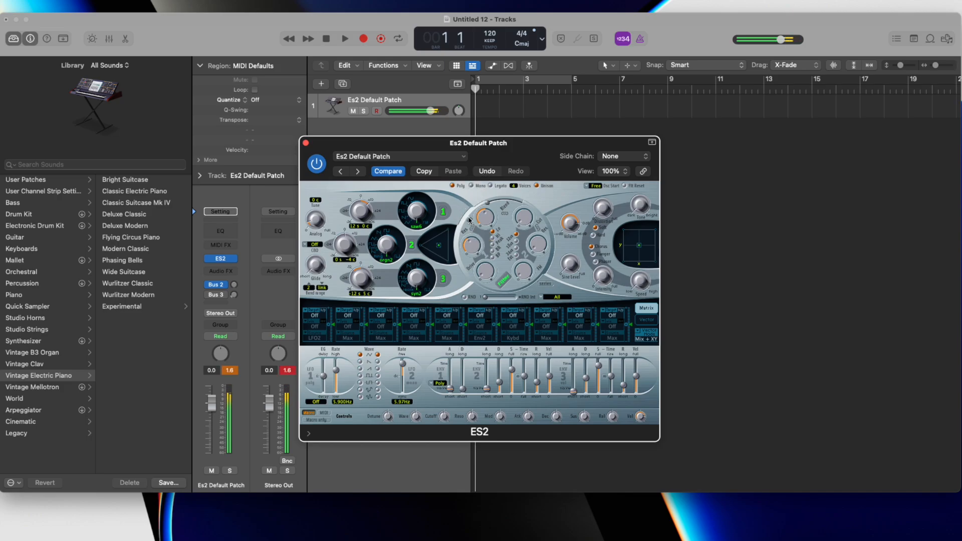
{"action": "left_click_drag", "start_coordinate": [487, 215], "coordinate": [478, 200]}
{"action": "left_click_drag", "start_coordinate": [443, 249], "coordinate": [443, 241]}
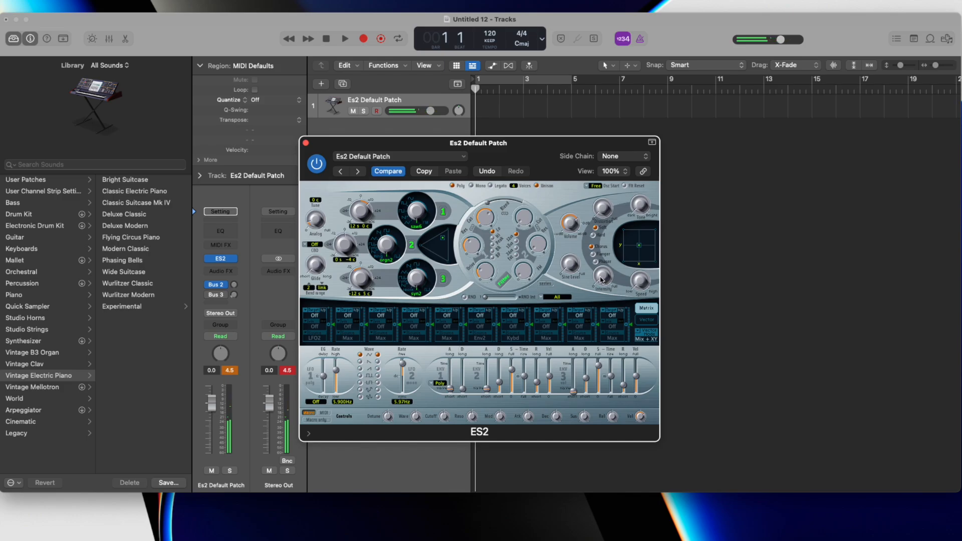
Raise the Chorus effect's intensity and adjust the blend between the two filters.
{"action": "left_click_drag", "start_coordinate": [601, 280], "coordinate": [600, 251]}
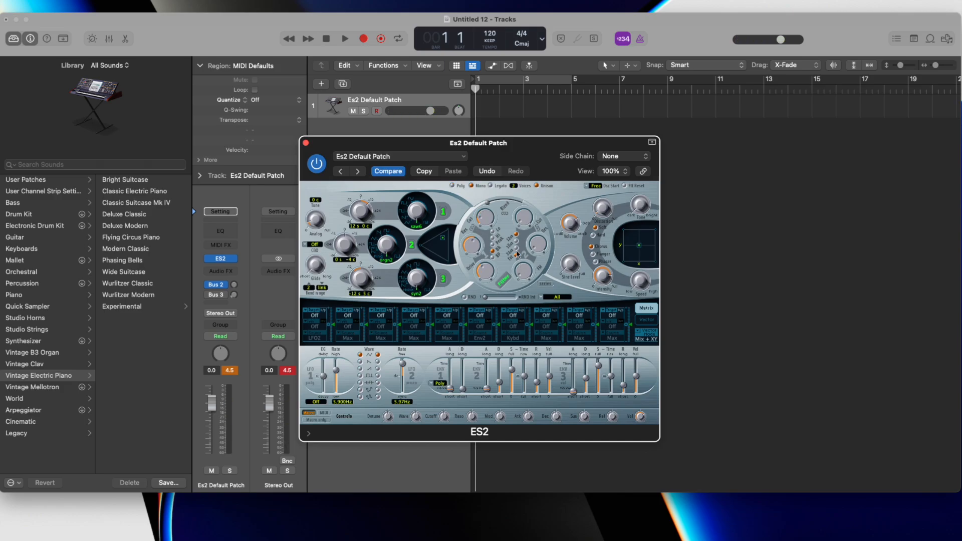
{"action": "left_click_drag", "start_coordinate": [487, 205], "coordinate": [495, 204]}
{"action": "left_click_drag", "start_coordinate": [494, 202], "coordinate": [496, 211]}
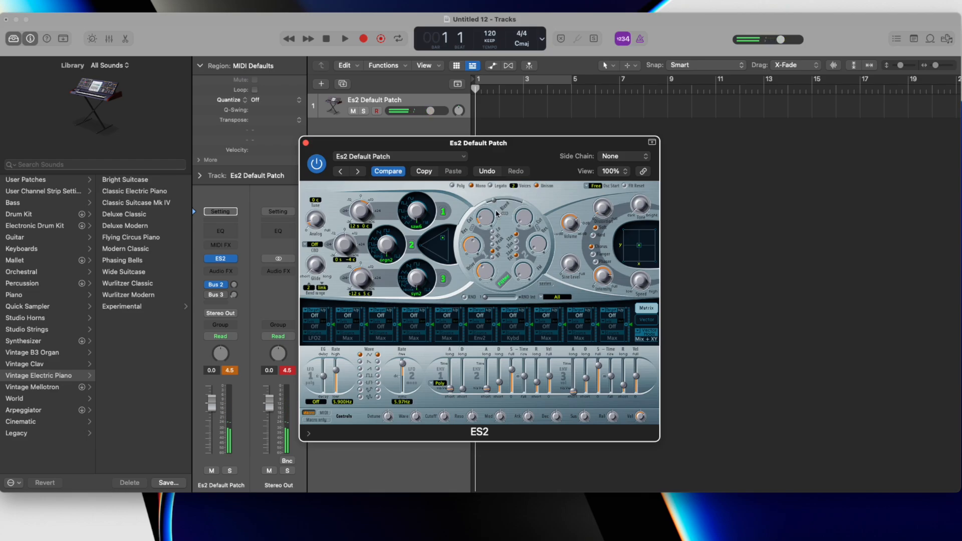
Adjust envelope 3's decay to a medium setting and raise the Analog amount.
{"action": "left_click_drag", "start_coordinate": [589, 396], "coordinate": [590, 353]}
{"action": "left_click_drag", "start_coordinate": [589, 355], "coordinate": [586, 377]}
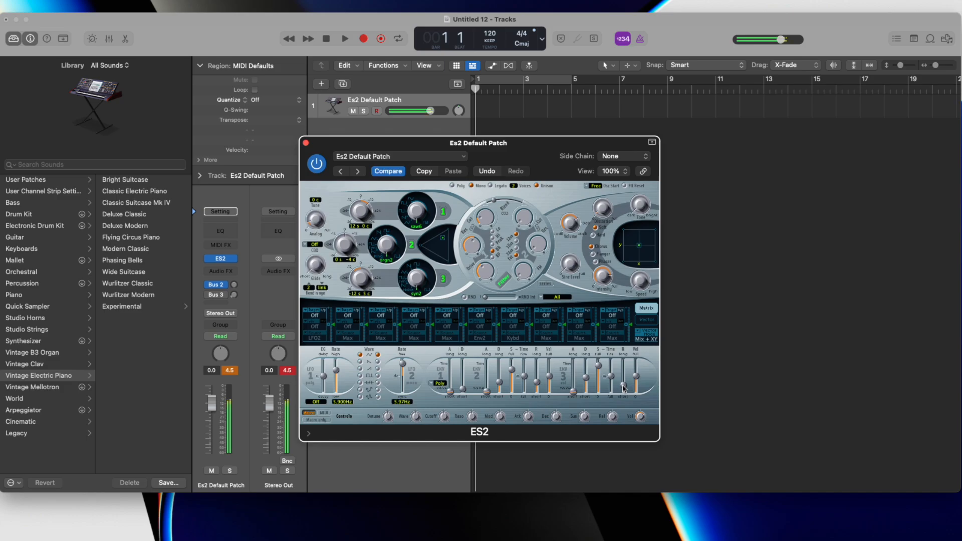
{"action": "left_click_drag", "start_coordinate": [320, 219], "coordinate": [321, 208]}
{"action": "left_click", "coordinate": [316, 222]}
{"action": "mouse_move", "coordinate": [316, 222]}
{"action": "left_mouse_down"}
{"action": "mouse_move", "coordinate": [316, 186]}
{"action": "mouse_move", "coordinate": [315, 220]}
{"action": "mouse_move", "coordinate": [314, 211]}
{"action": "left_mouse_up"}
Set the first modulation router's target to Pitch123 and its via source to ModWhl.
{"action": "left_click", "coordinate": [312, 316]}
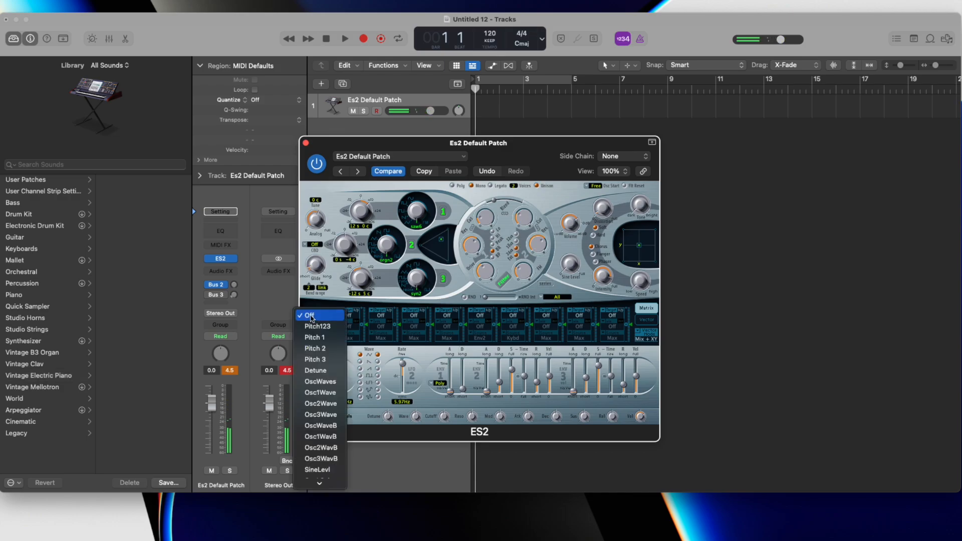
{"action": "left_click", "coordinate": [317, 326]}
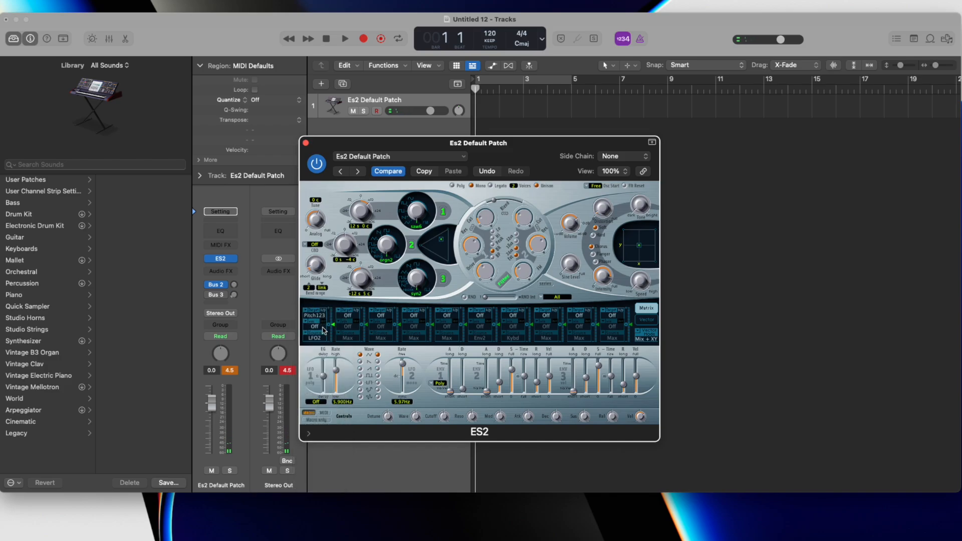
{"action": "left_click", "coordinate": [316, 328]}
{"action": "scroll", "coordinate": [325, 367], "scroll_direction": "down", "scroll_amount": 3}
{"action": "left_click", "coordinate": [332, 362]}
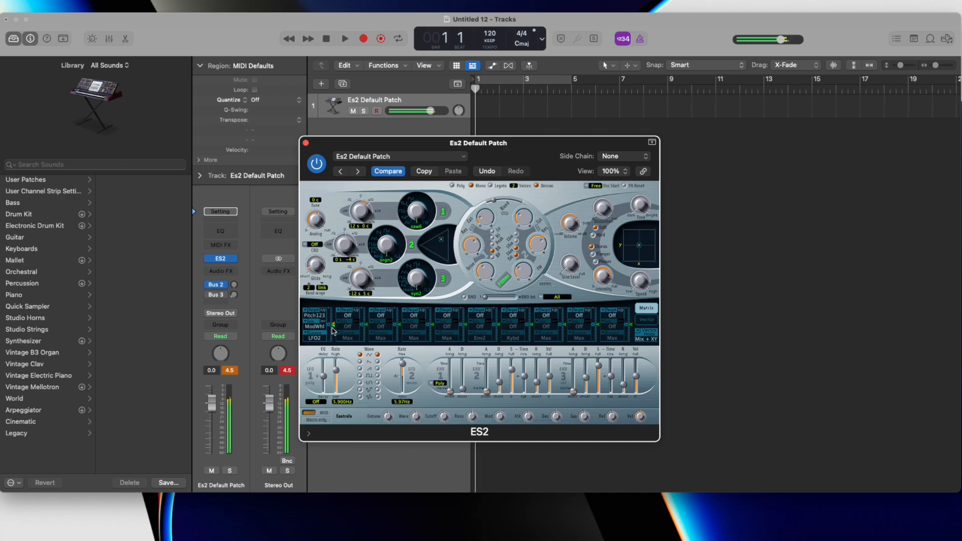
Set the third modulation router's target to Cut 1+2 and lengthen envelope 3's release slightly.
{"action": "left_click", "coordinate": [379, 317]}
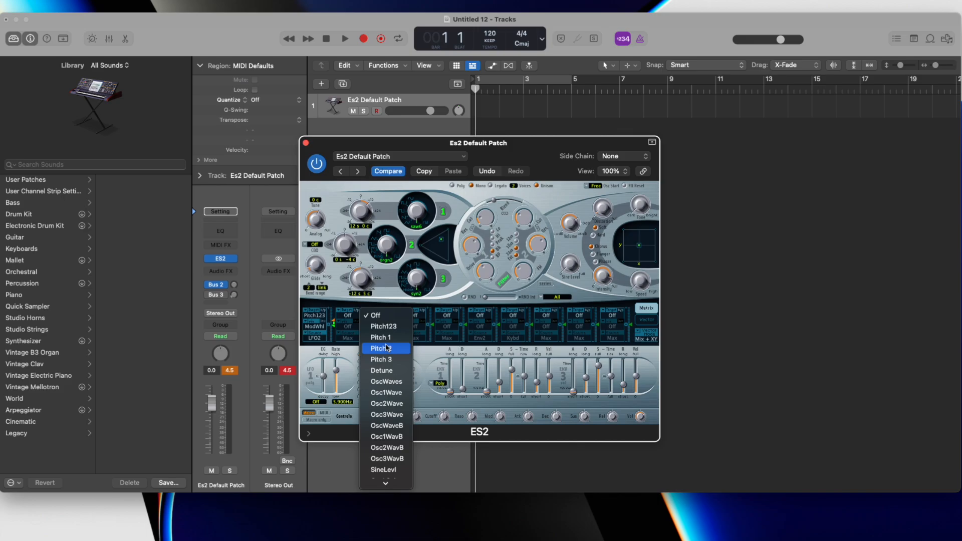
{"action": "scroll", "coordinate": [386, 346], "scroll_direction": "down", "scroll_amount": 5}
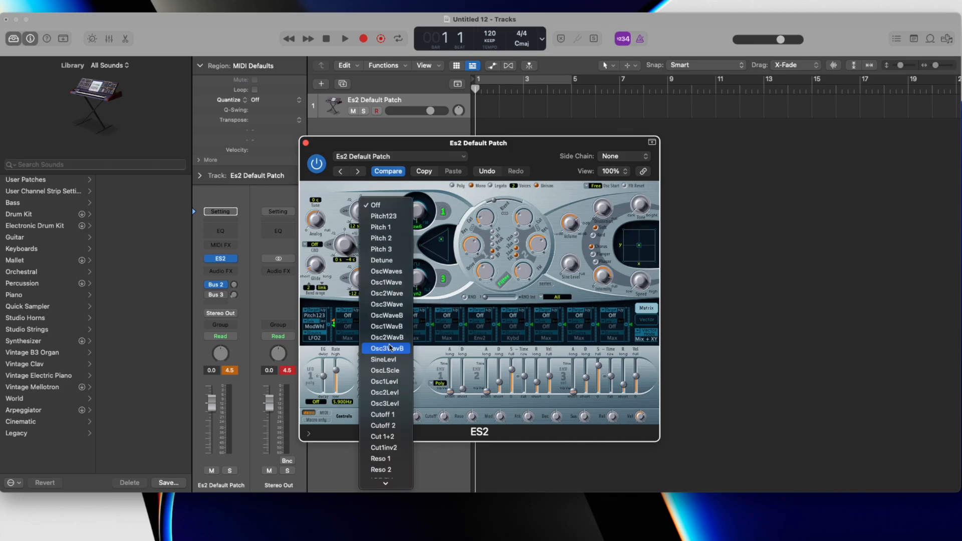
{"action": "left_click", "coordinate": [389, 437]}
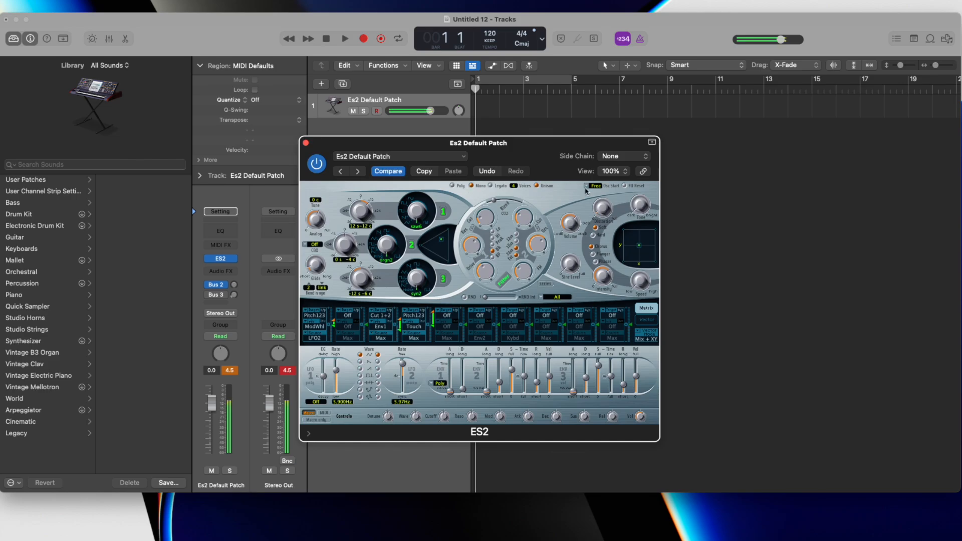
{"action": "left_click_drag", "start_coordinate": [624, 386], "coordinate": [624, 381]}
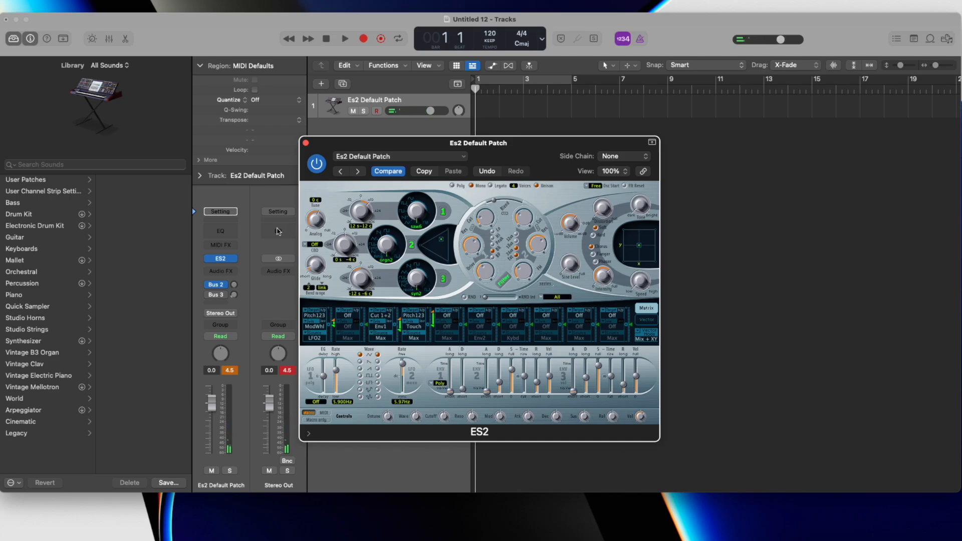
Add a Channel EQ to the synth track and boost a broad midrange band by 3.8 dB at 655 Hz.
{"action": "left_click", "coordinate": [215, 230]}
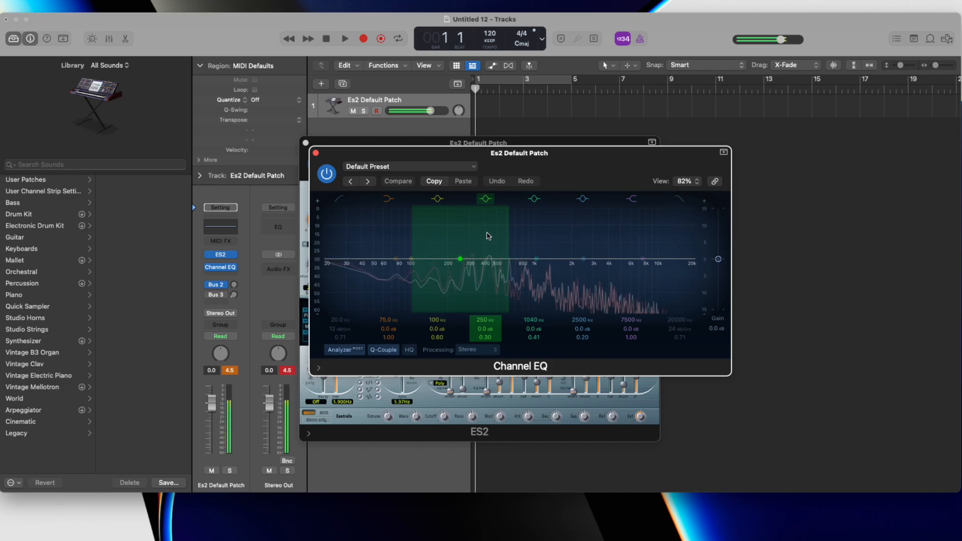
{"action": "left_click_drag", "start_coordinate": [536, 259], "coordinate": [513, 243]}
{"action": "left_click_drag", "start_coordinate": [535, 338], "coordinate": [536, 339]}
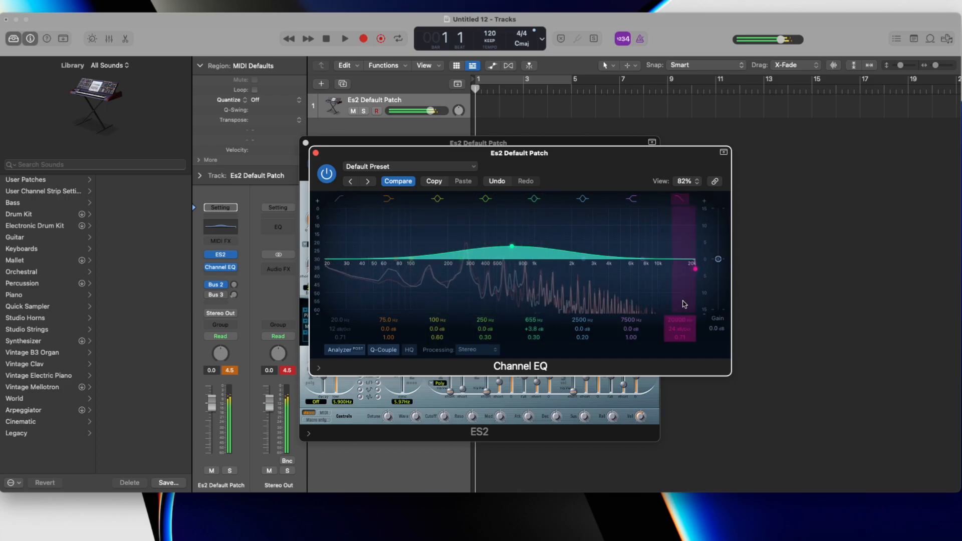
Set the Channel EQ's high cut to 17000 Hz and adjust its low cut band.
{"action": "left_click_drag", "start_coordinate": [680, 320], "coordinate": [682, 322]}
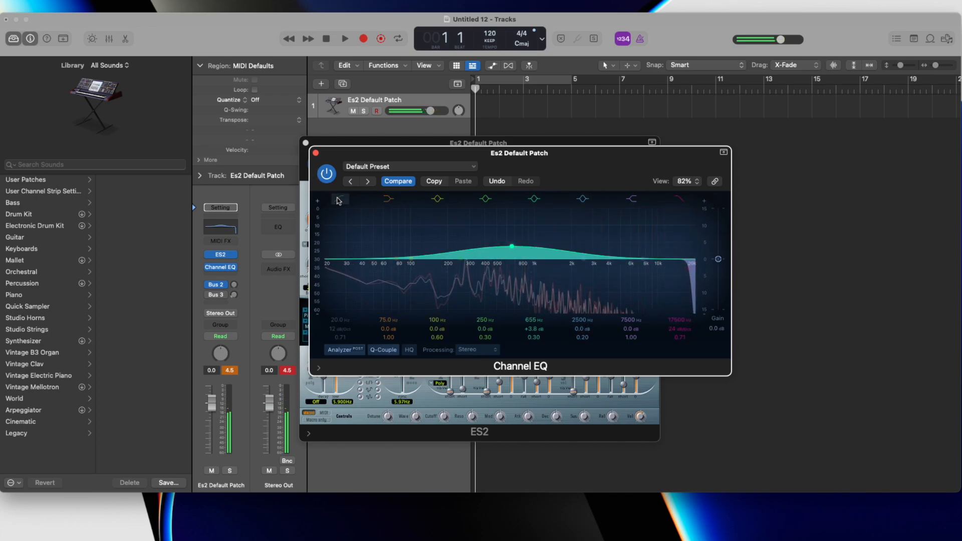
{"action": "left_click", "coordinate": [346, 326]}
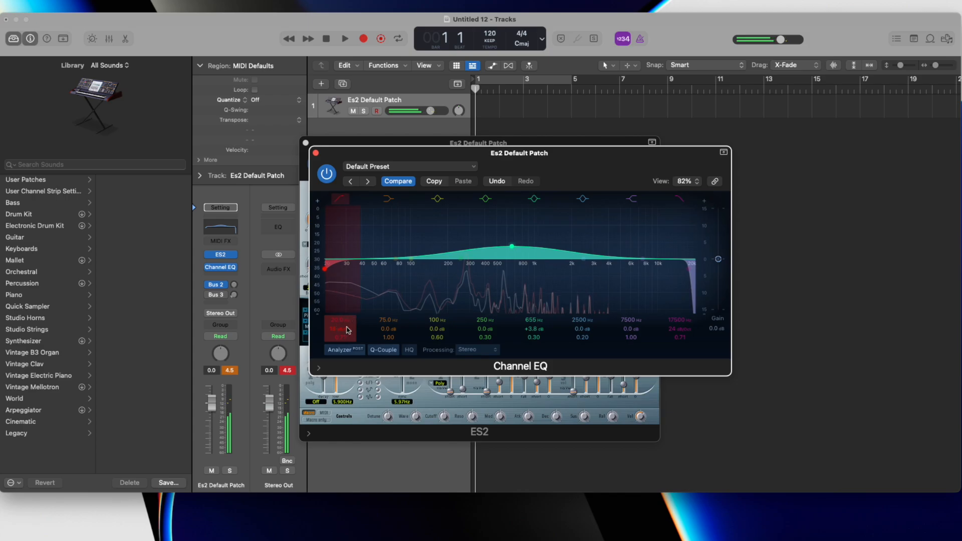
{"action": "left_click_drag", "start_coordinate": [346, 324], "coordinate": [342, 328]}
Add Space Designer with the 02.7s Smooth Vocal Hall preset and set its volume envelope attack to 207 ms.
{"action": "left_click", "coordinate": [221, 276]}
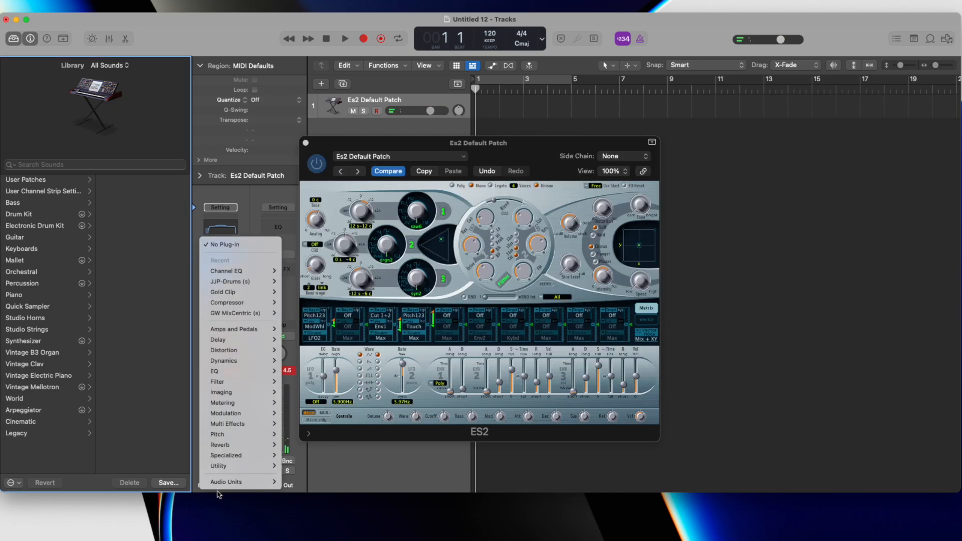
{"action": "mouse_move", "coordinate": [261, 349]}
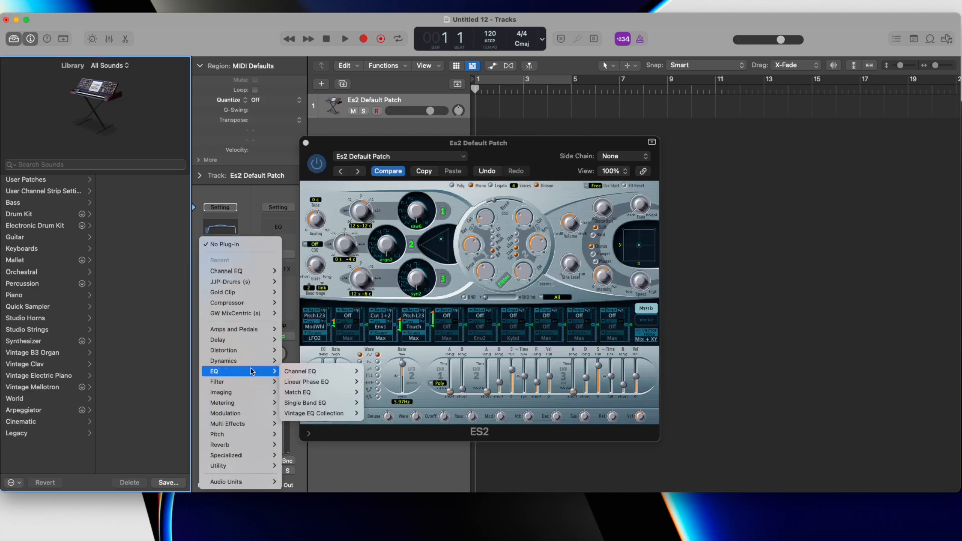
{"action": "mouse_move", "coordinate": [254, 447]}
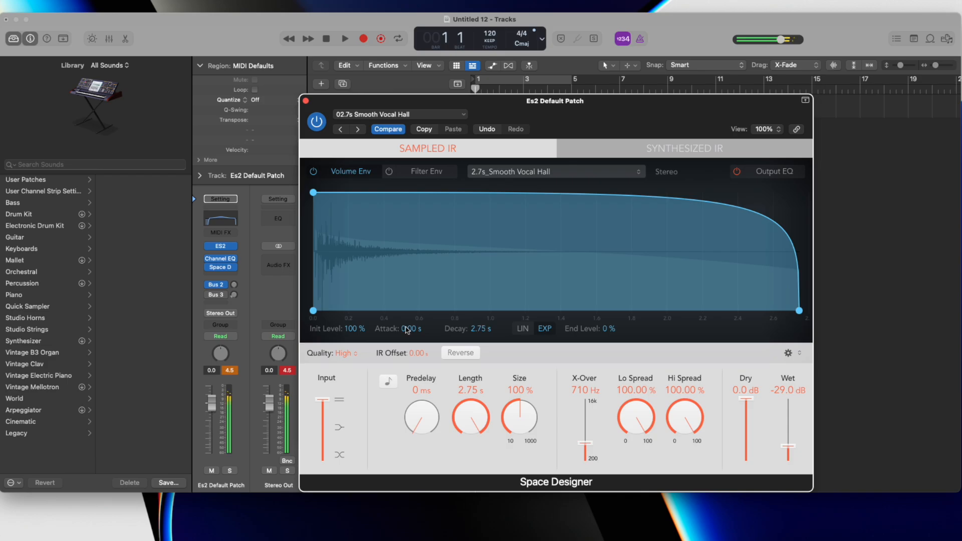
{"action": "left_click_drag", "start_coordinate": [407, 330], "coordinate": [404, 327]}
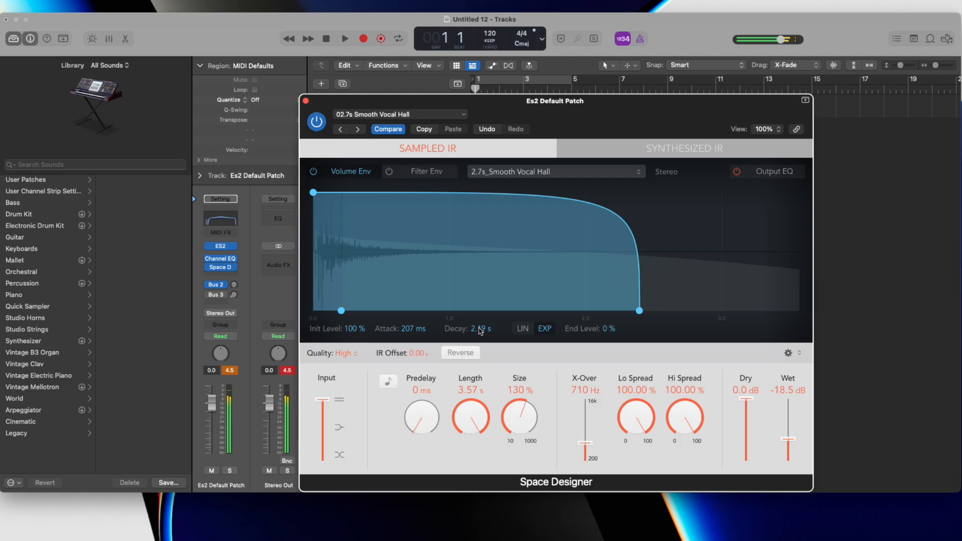
Reset the track's peak level display and review the ES2 settings, closing the synth window when done.
{"action": "left_click", "coordinate": [220, 246]}
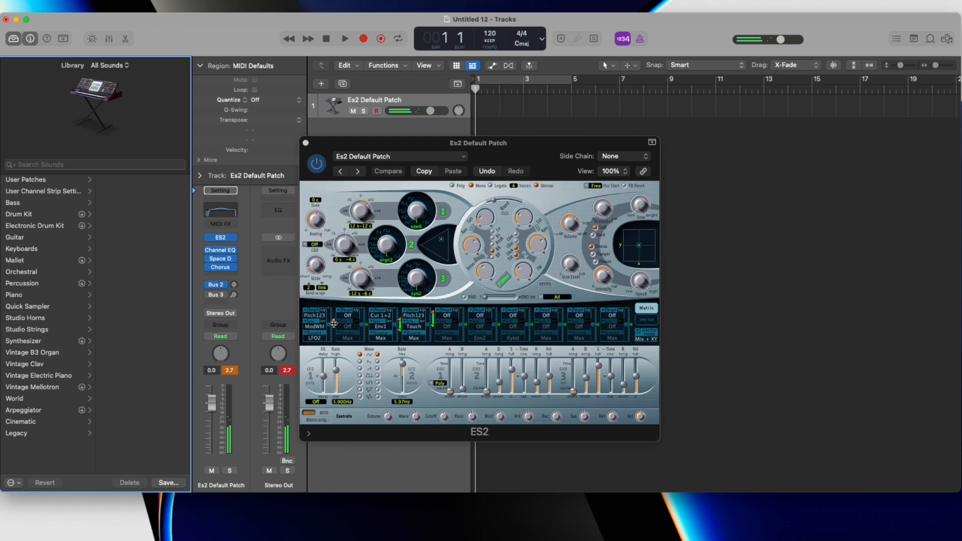
{"action": "left_click", "coordinate": [229, 372]}
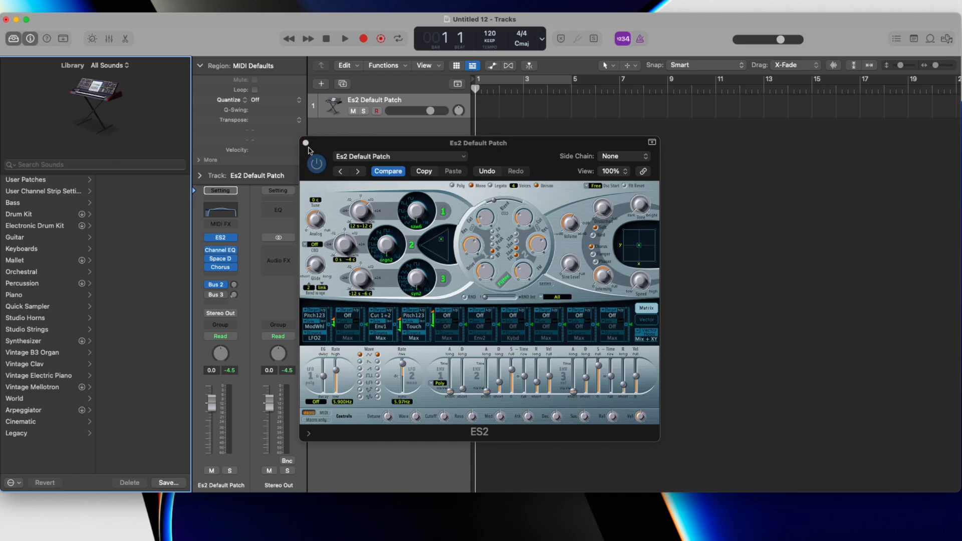
{"action": "left_click", "coordinate": [306, 143]}
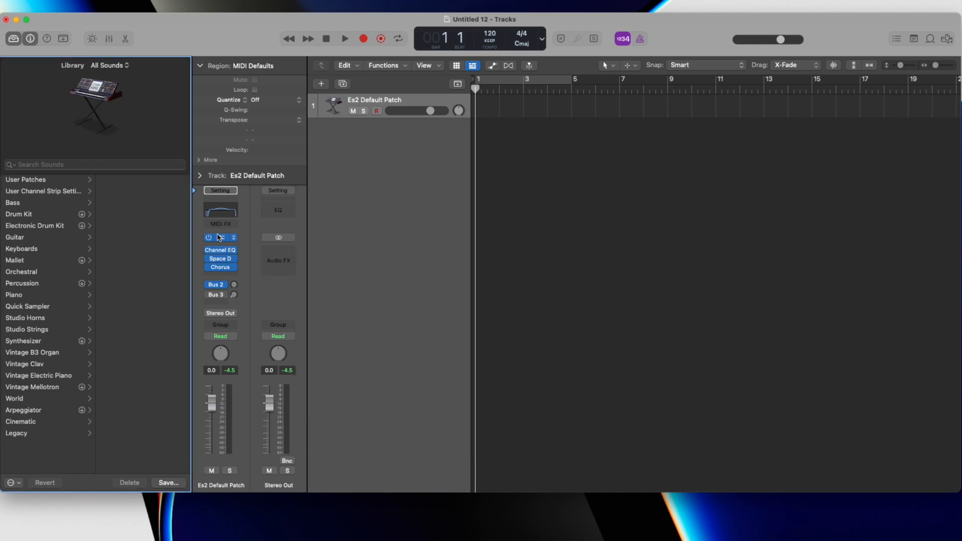
{"action": "left_click", "coordinate": [219, 238]}
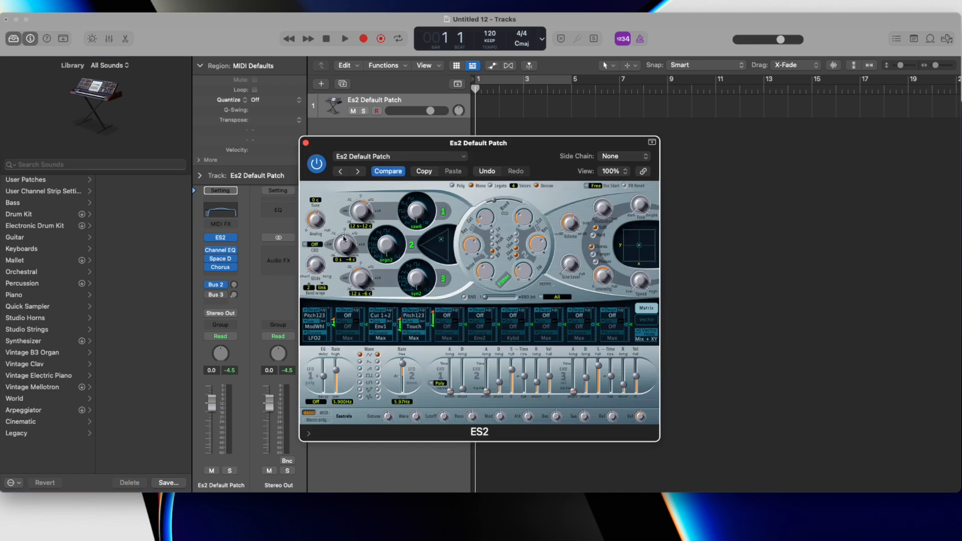
{"action": "left_click", "coordinate": [306, 144]}
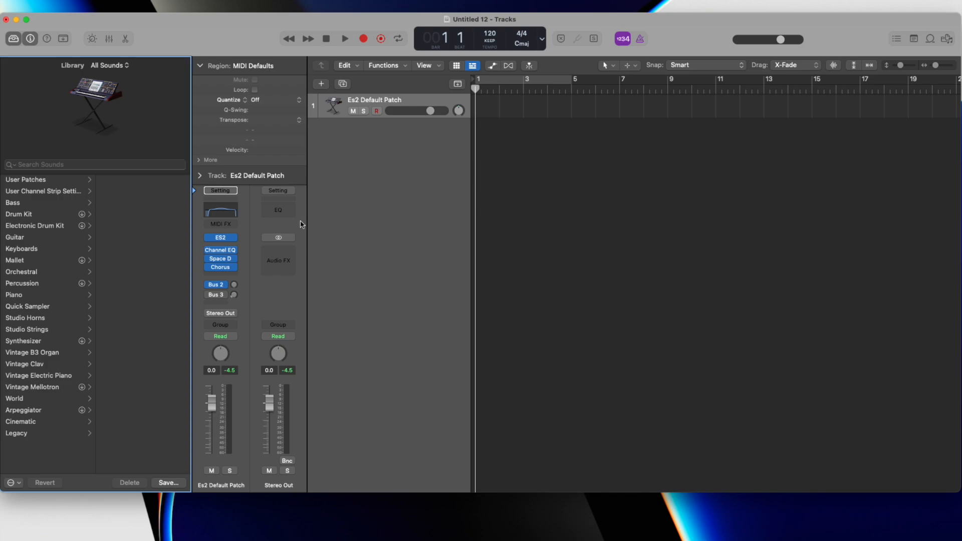